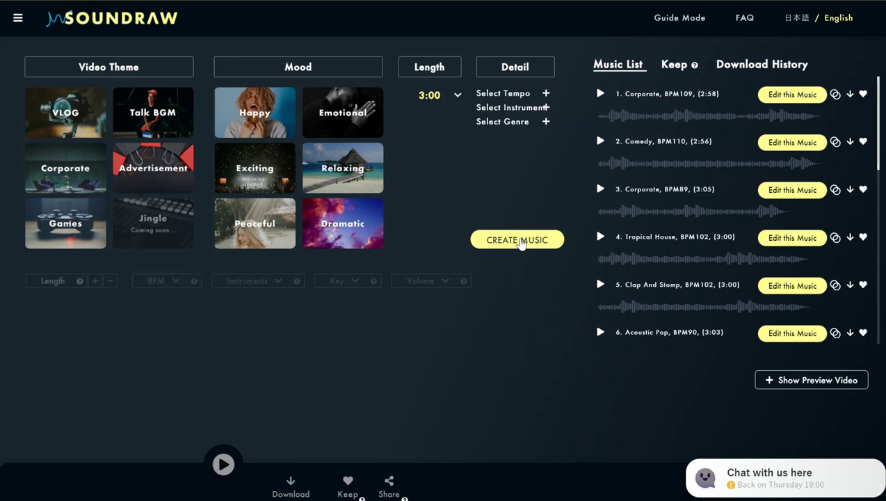
# - Choose the Happy mood and review the available tempo, instrument and genre options
pyautogui.click(264, 120)
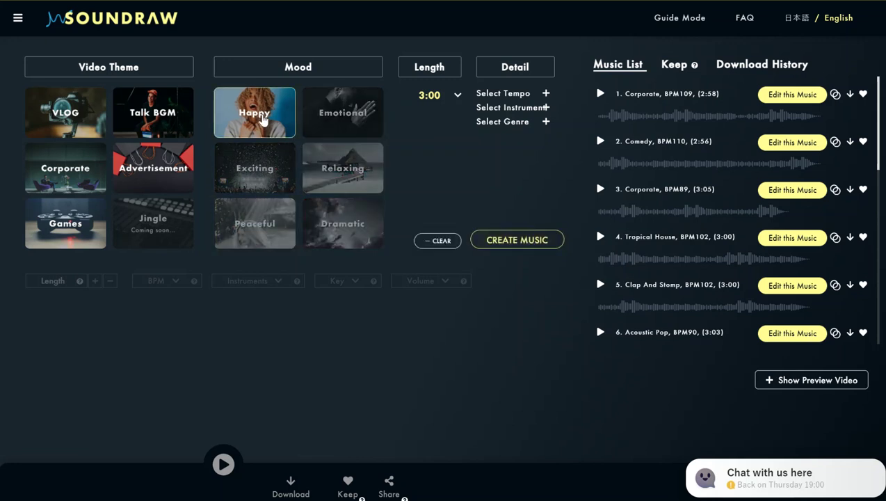
pyautogui.click(546, 95)
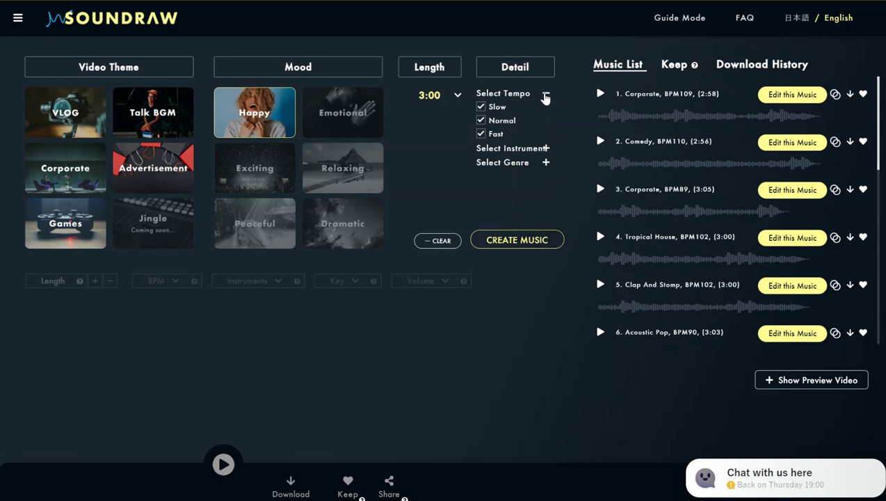
pyautogui.click(546, 96)
pyautogui.click(547, 108)
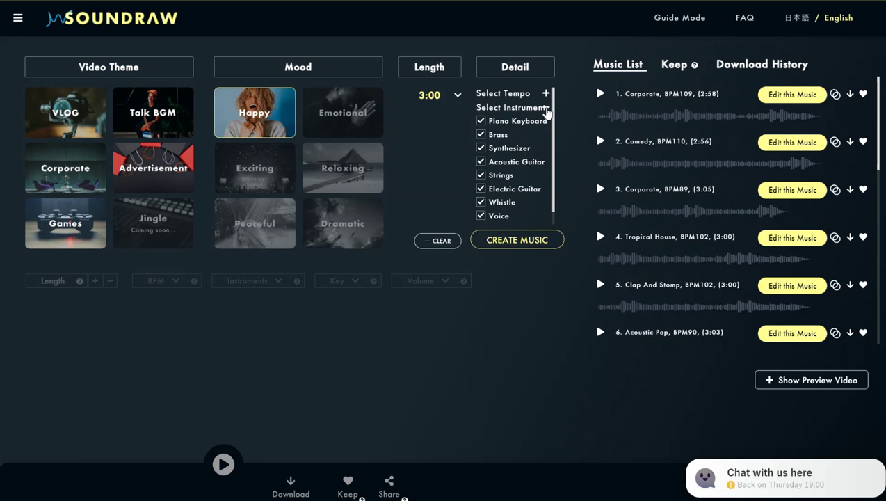
pyautogui.click(547, 110)
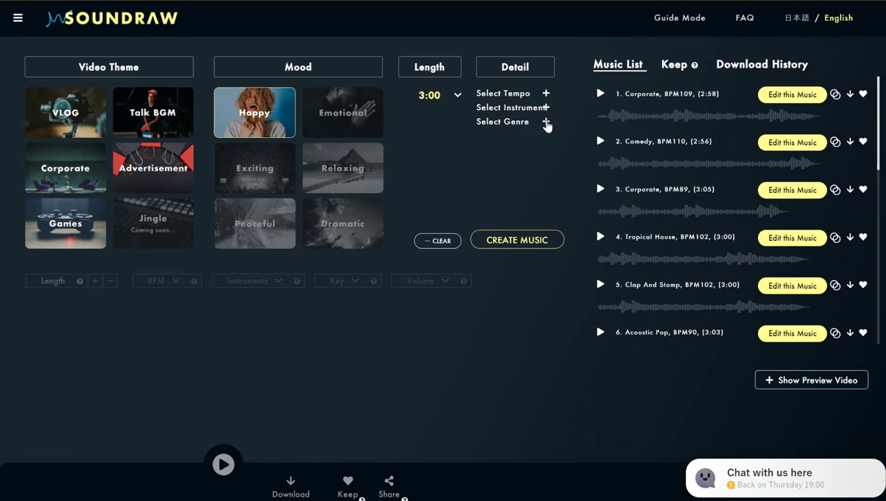
pyautogui.click(546, 122)
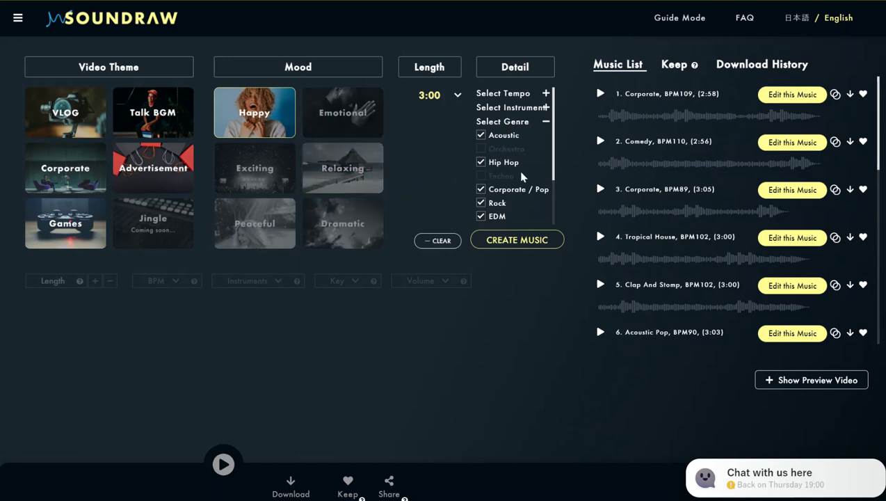
pyautogui.scroll(-2, 543, 179)
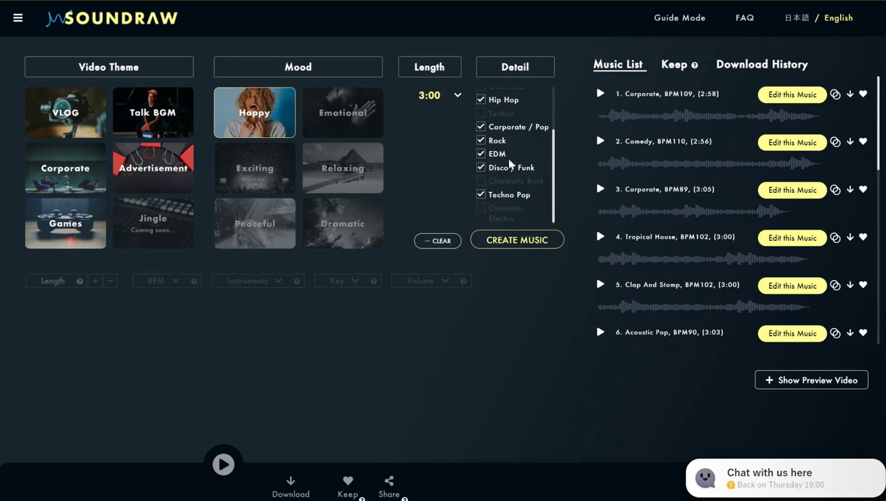
pyautogui.scroll(2, 510, 162)
pyautogui.click(546, 124)
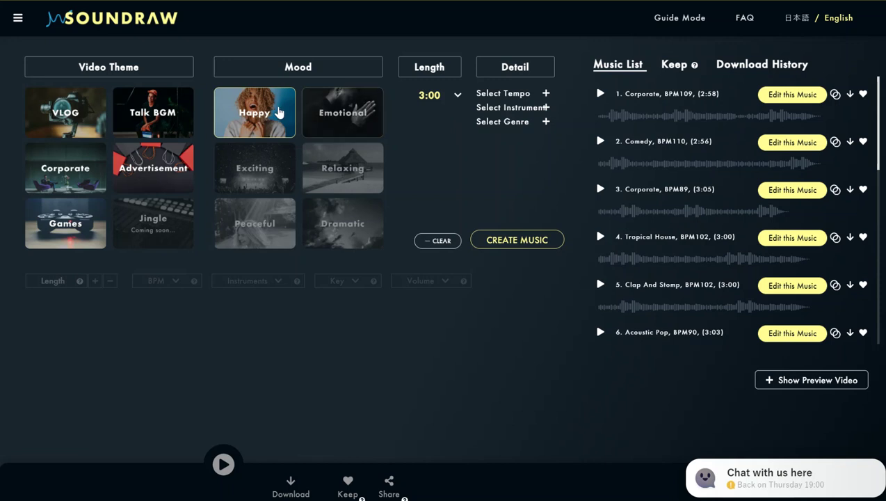
# - Set the track length to 4:00 and generate music for the Happy mood
pyautogui.click(457, 97)
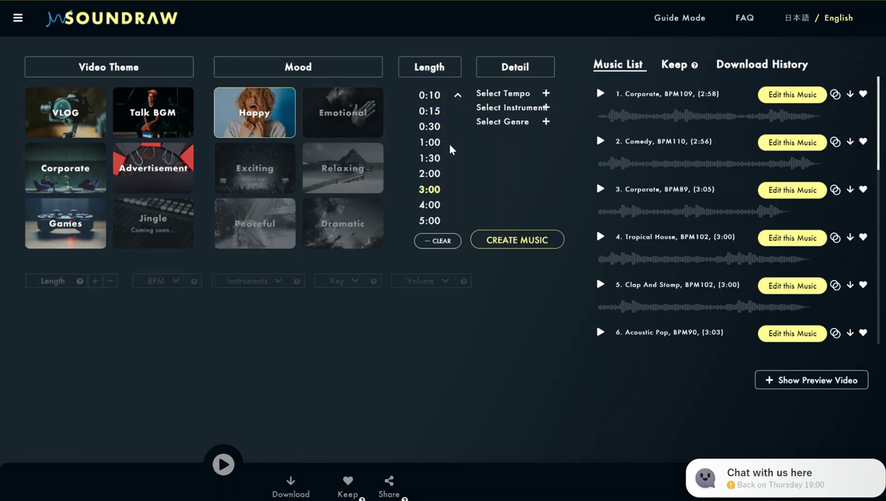
pyautogui.click(429, 206)
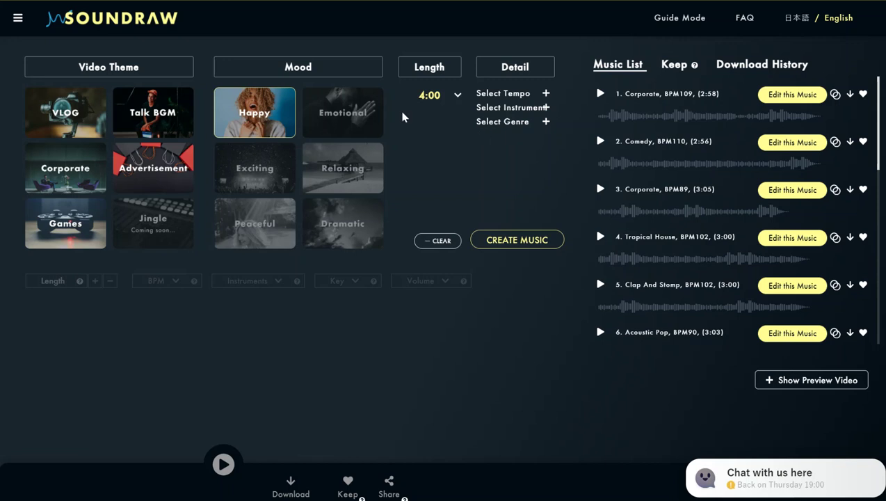
pyautogui.click(515, 244)
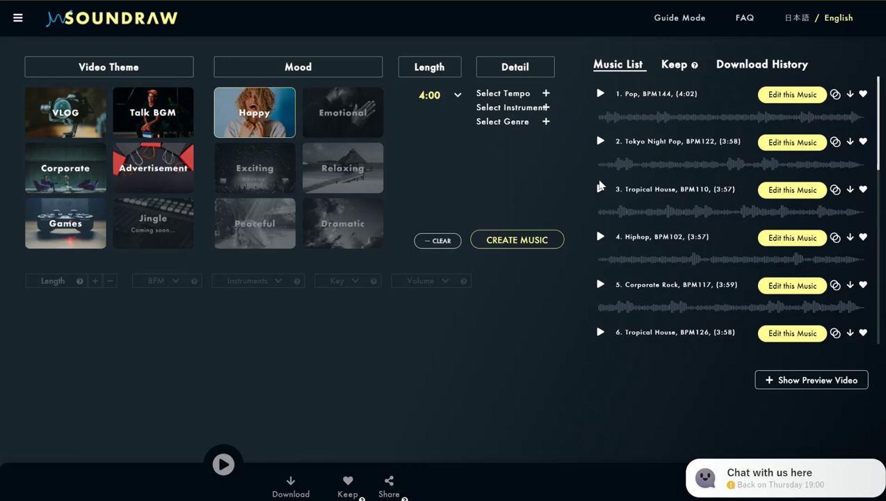
# - Examine the instrument and tempo options in the detail settings, then collapse both lists
pyautogui.click(546, 109)
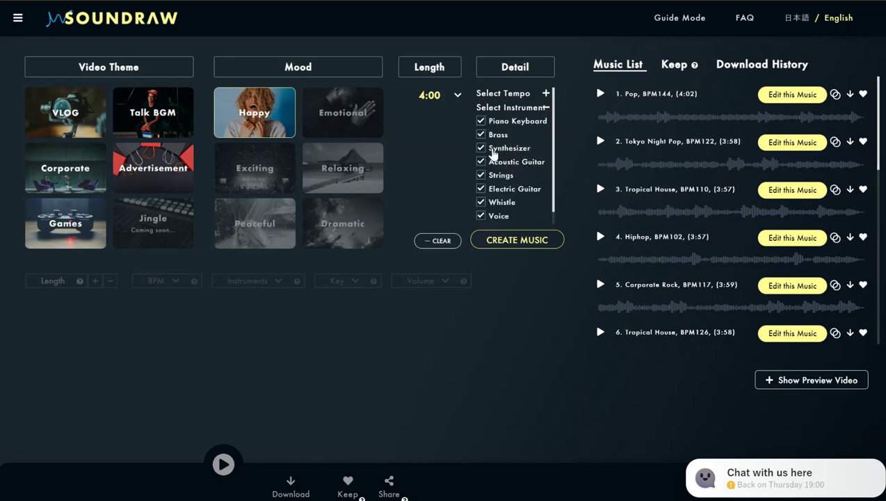
pyautogui.scroll(-1, 503, 161)
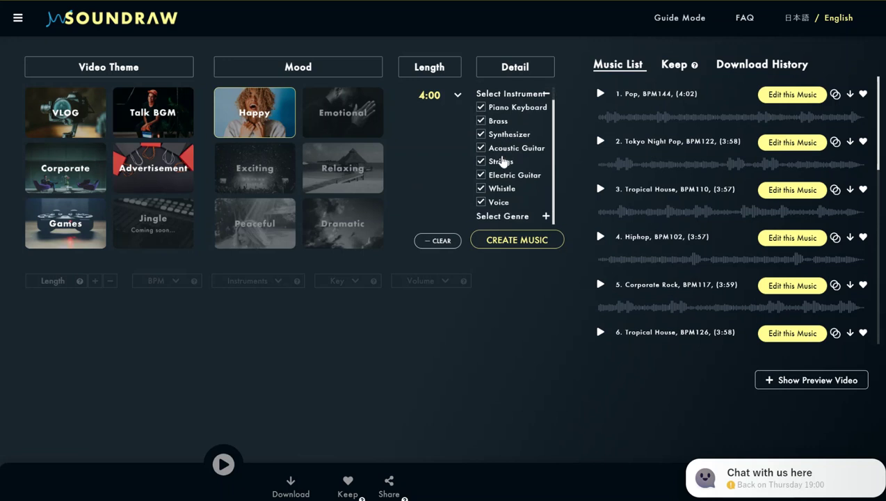
pyautogui.scroll(1, 504, 170)
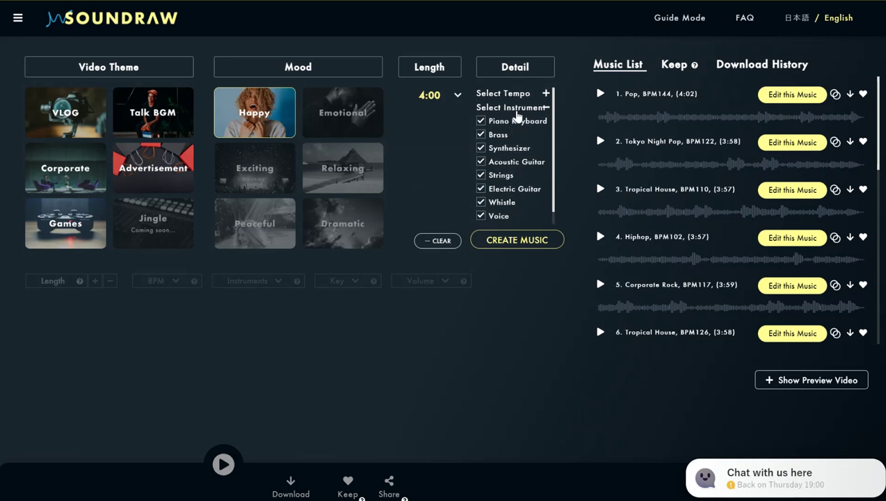
pyautogui.click(546, 93)
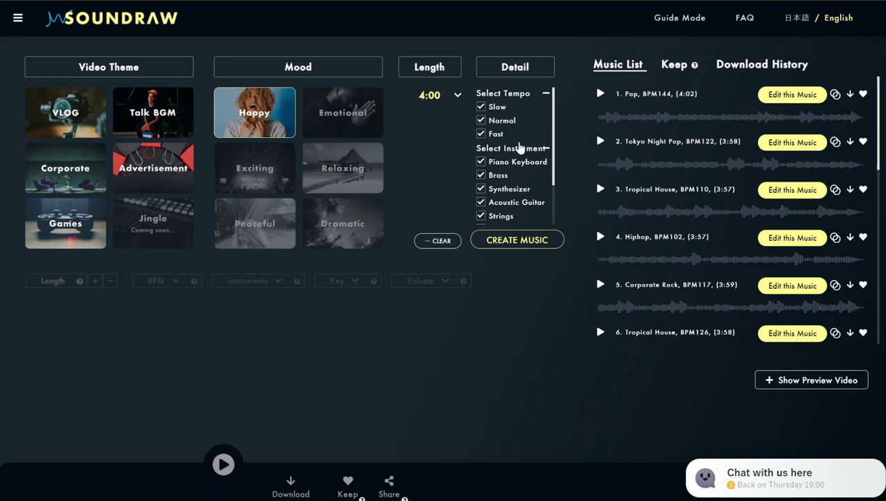
pyautogui.scroll(-1, 509, 179)
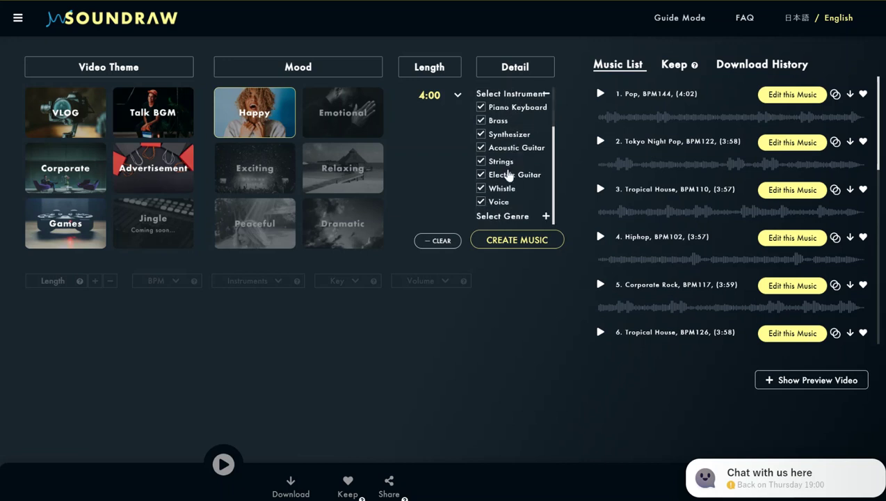
pyautogui.scroll(1, 508, 179)
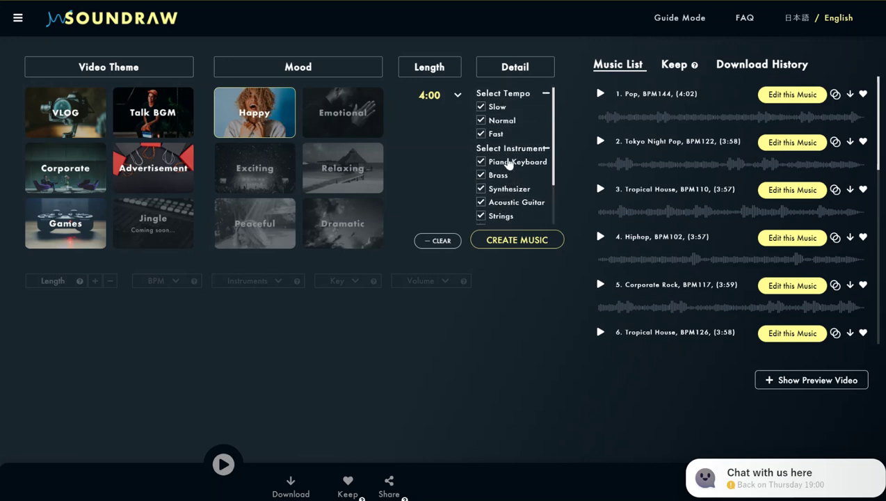
pyautogui.scroll(-1, 507, 167)
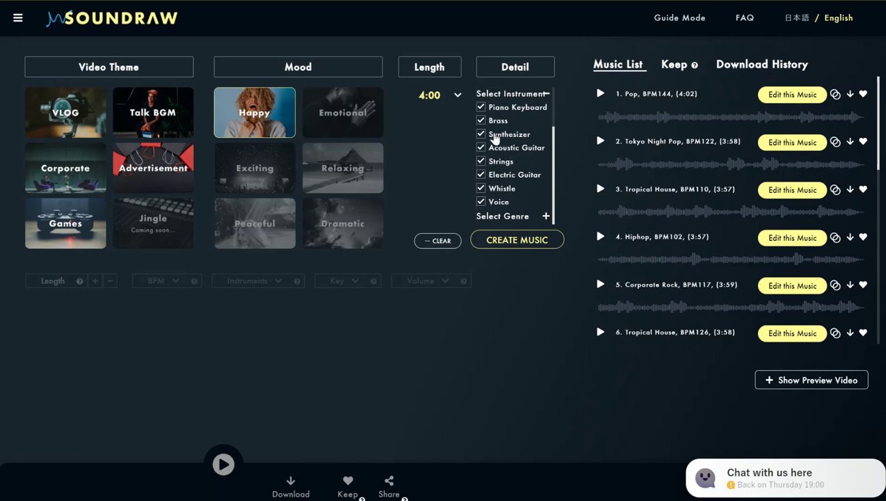
pyautogui.scroll(3, 502, 169)
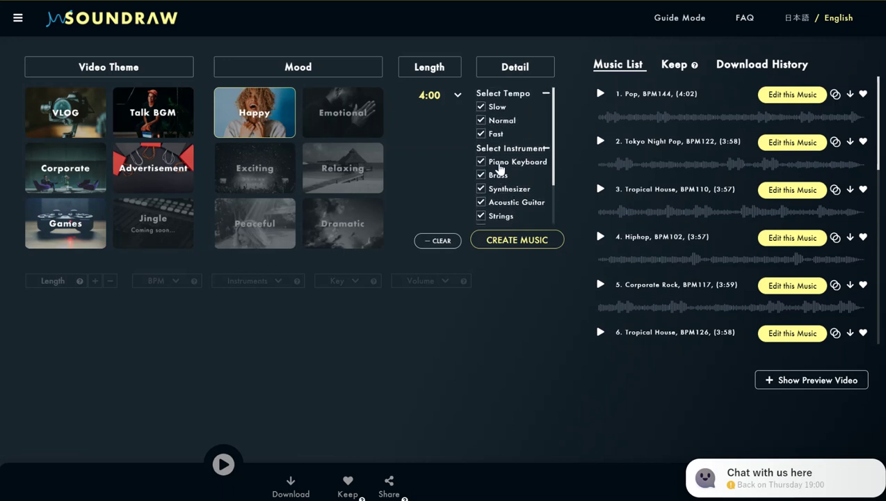
pyautogui.click(546, 93)
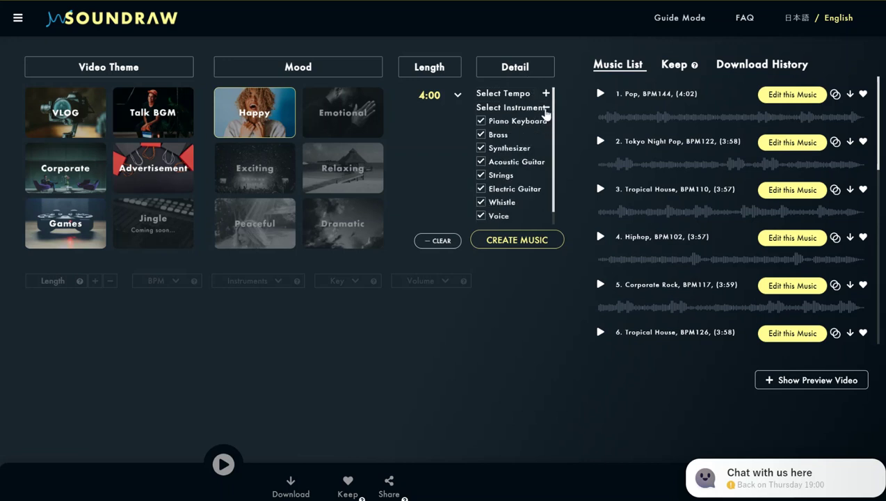
pyautogui.click(547, 110)
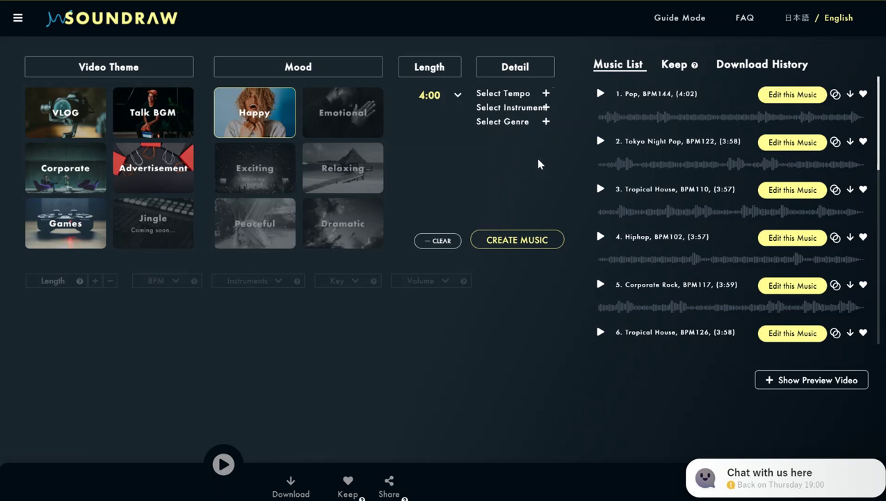
# - Preview the Pop BPM144 and Hiphop BPM102 tracks, and open the Hiphop track for editing
pyautogui.click(600, 94)
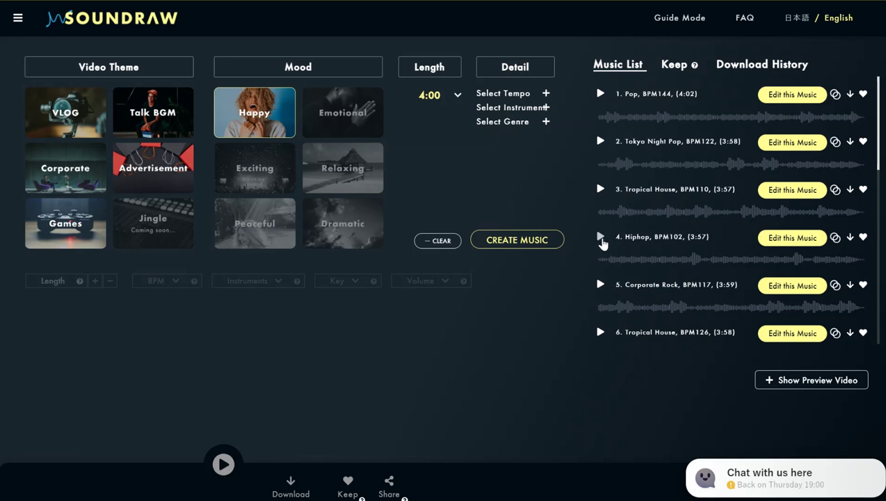
pyautogui.click(600, 237)
pyautogui.click(788, 240)
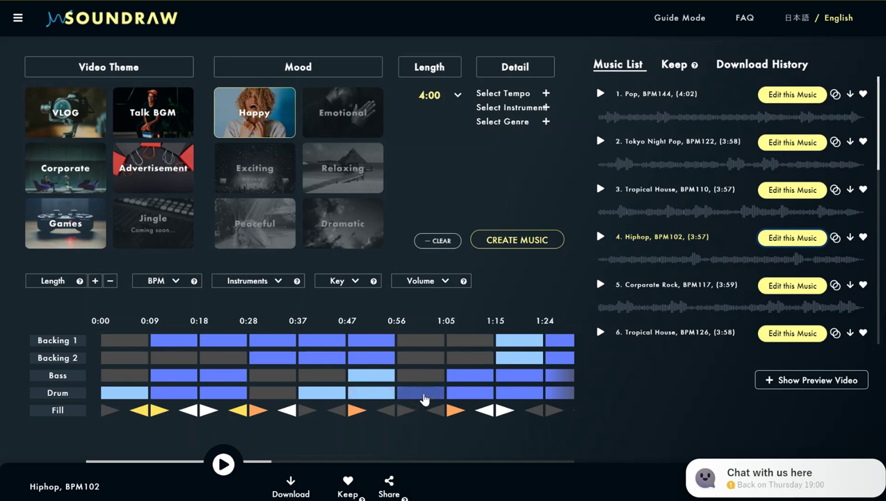
# - Play the Hiphop track and activate its Backing 2 block at 0:18 and Bass block at 0:37
pyautogui.click(224, 464)
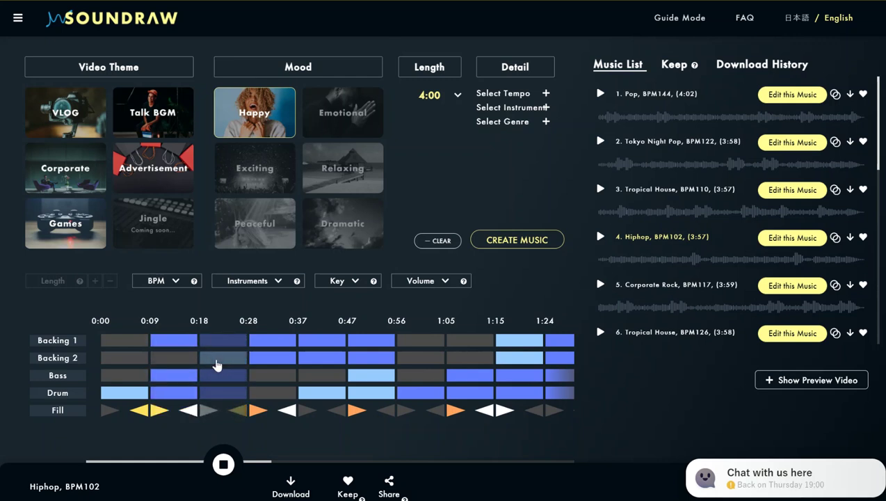
pyautogui.click(312, 379)
pyautogui.click(283, 410)
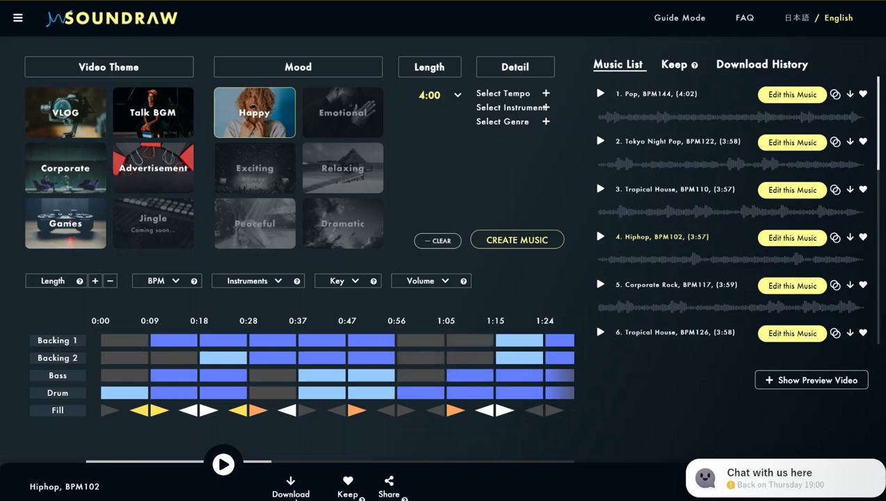
# - Try to keep the edited Hiphop track and open the list of kept tracks
pyautogui.click(342, 487)
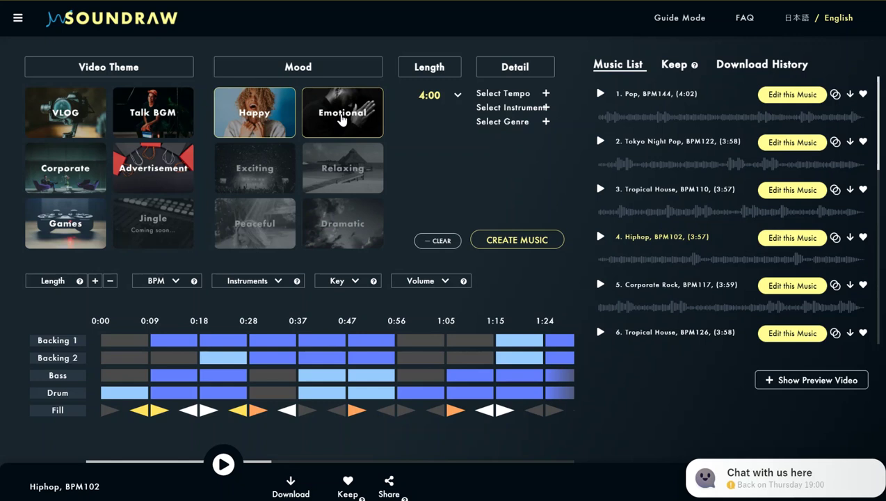
pyautogui.click(673, 65)
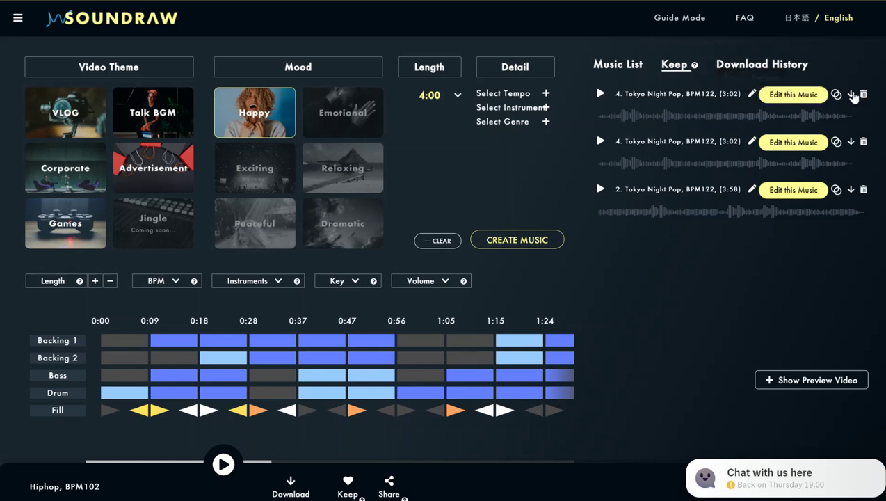
# - Generate new music with only the Emotional mood and a 2:00 length, reviewing the tempo options beforehand
pyautogui.click(346, 115)
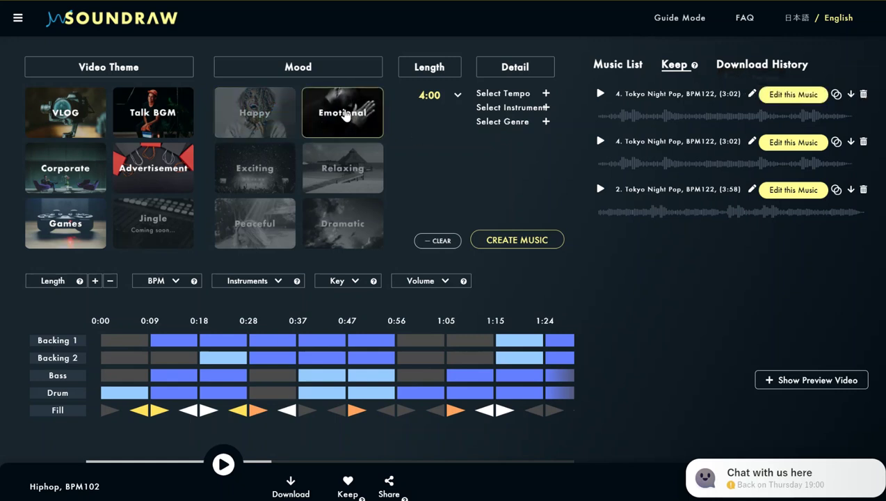
pyautogui.click(457, 96)
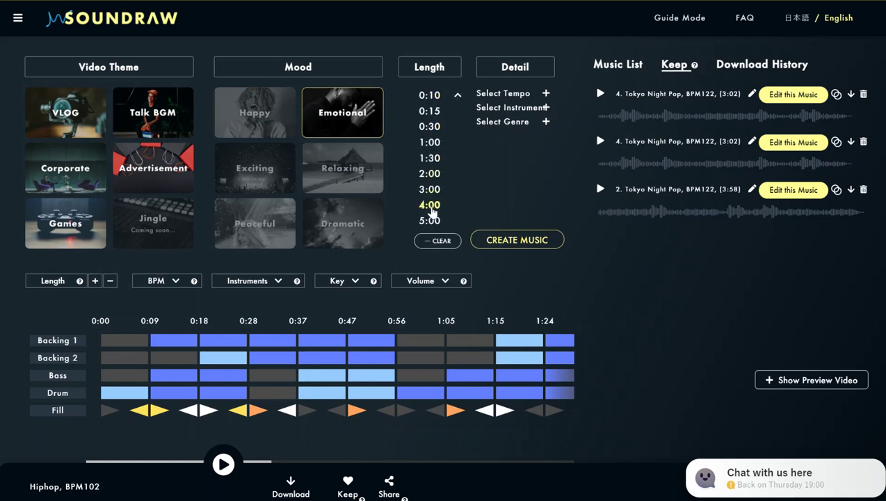
pyautogui.click(427, 175)
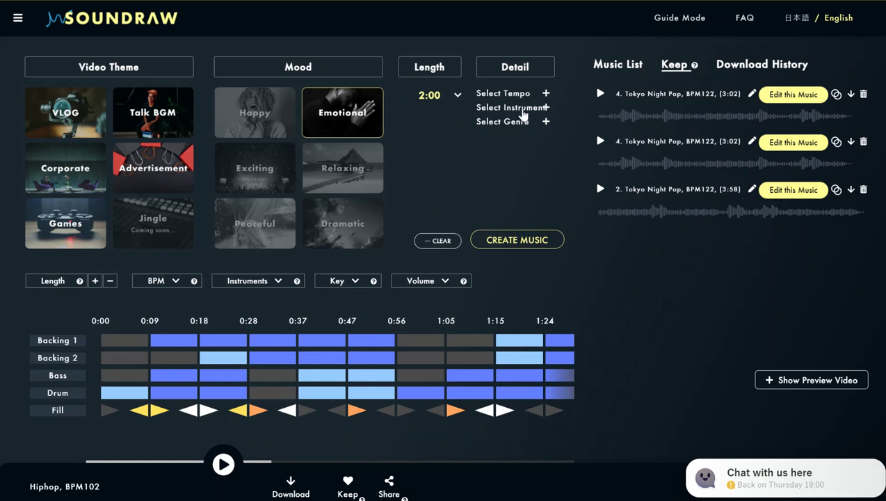
pyautogui.click(547, 92)
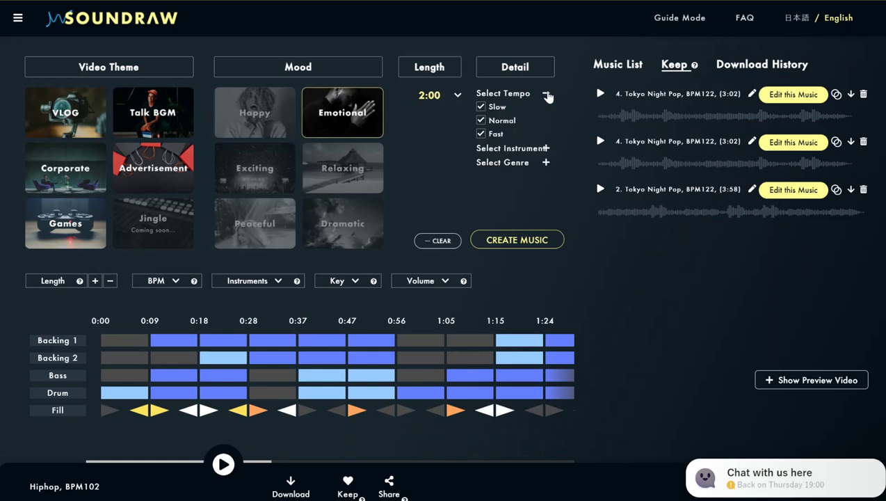
pyautogui.click(546, 94)
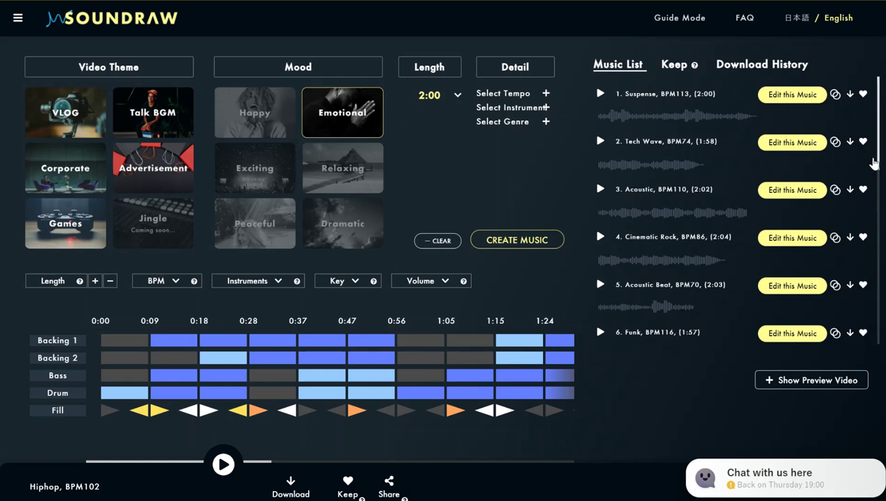
# - Preview track 15, Acoustic Beat BPM70, near the end of the music list and open it for editing
pyautogui.moveTo(878, 163); pyautogui.dragTo(883, 330)
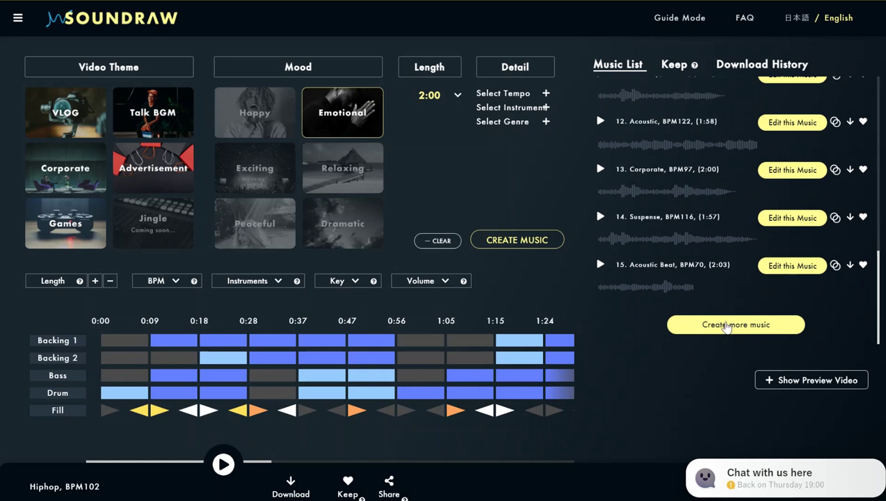
pyautogui.click(601, 266)
pyautogui.click(789, 271)
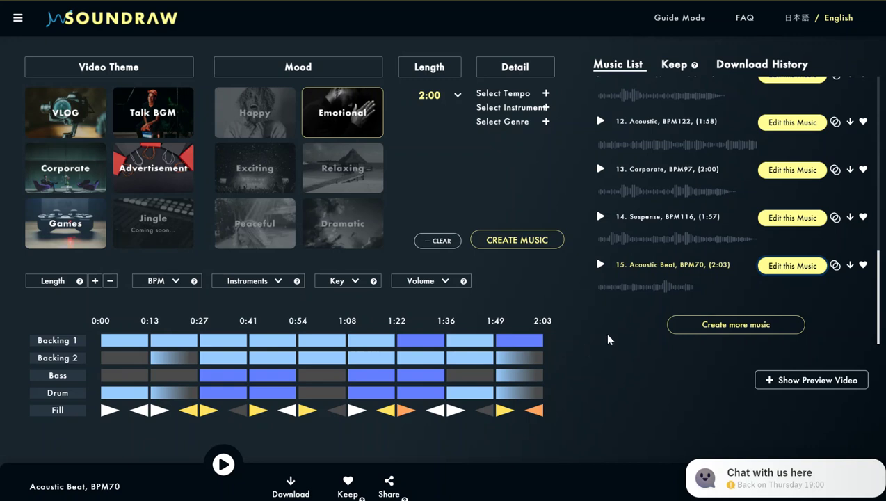
# - Raise the Acoustic Beat track's Bass block at 0:54 to the dark blue intensity level
pyautogui.click(326, 378)
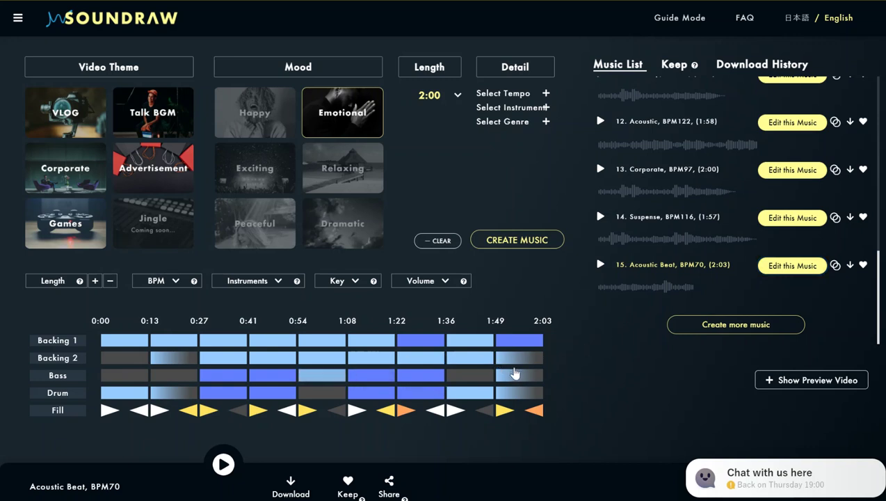
pyautogui.click(331, 393)
pyautogui.click(327, 376)
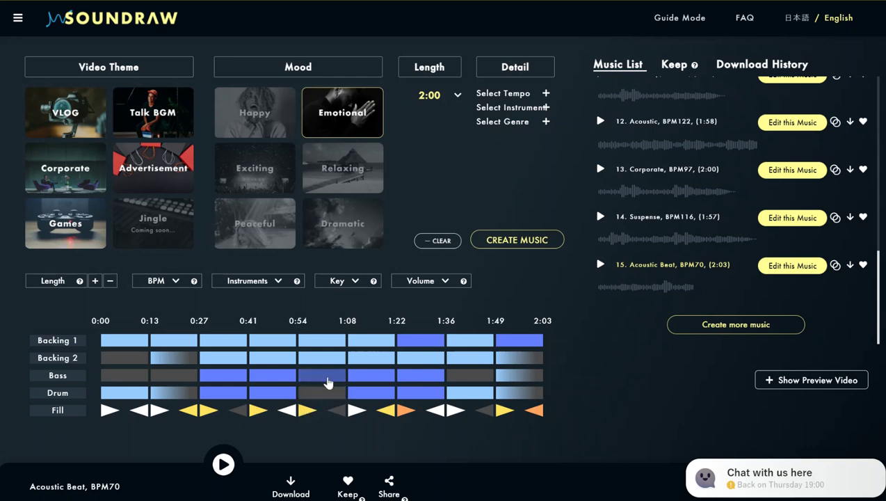
# - Cycle the Acoustic Beat track's Bass block at 0:54 through its intensity levels back to dark blue
pyautogui.click(327, 382)
pyautogui.click(333, 383)
pyautogui.click(330, 384)
pyautogui.click(335, 383)
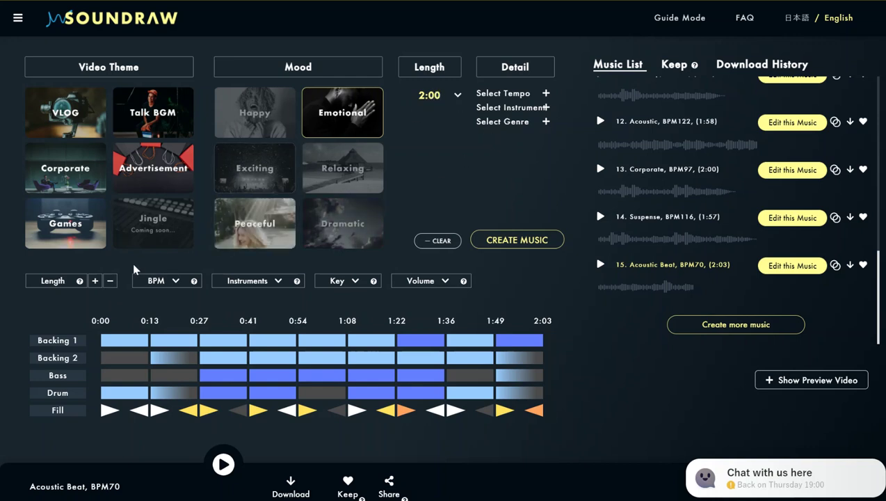
# - Lengthen the Acoustic Beat track by three sections to 2:44 and bring the added blocks into view
pyautogui.click(95, 281)
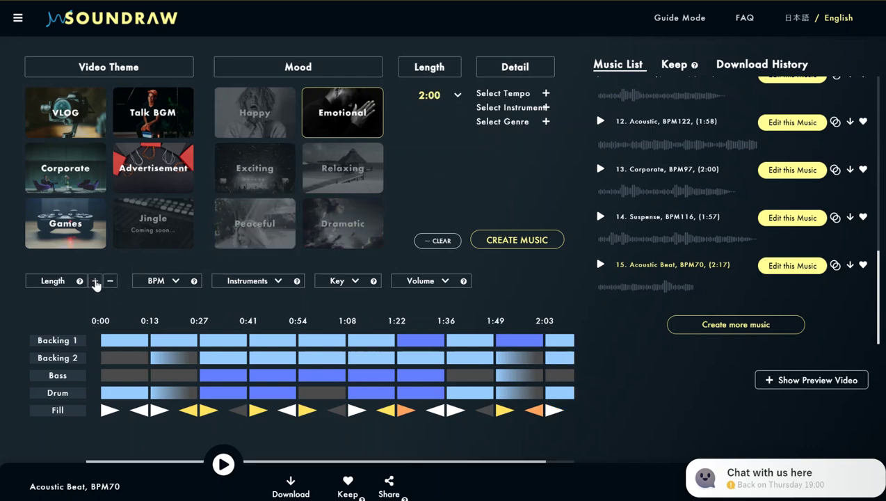
pyautogui.click(96, 282)
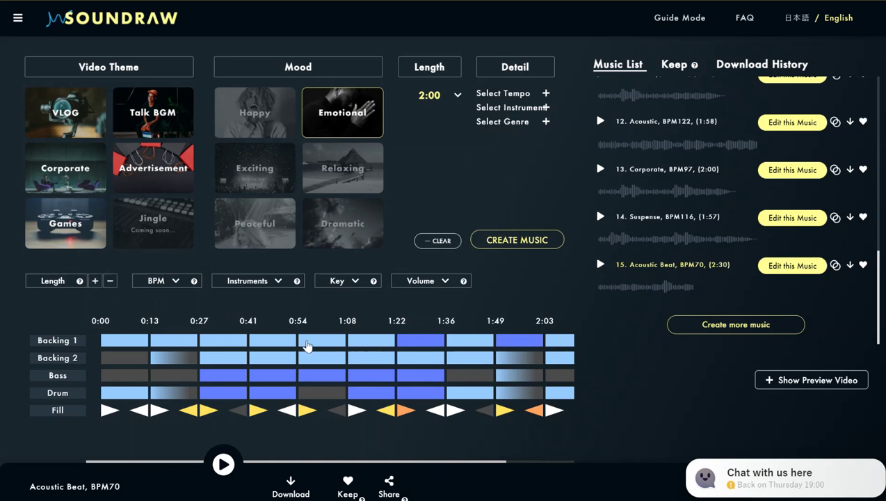
pyautogui.moveTo(402, 461); pyautogui.dragTo(462, 461)
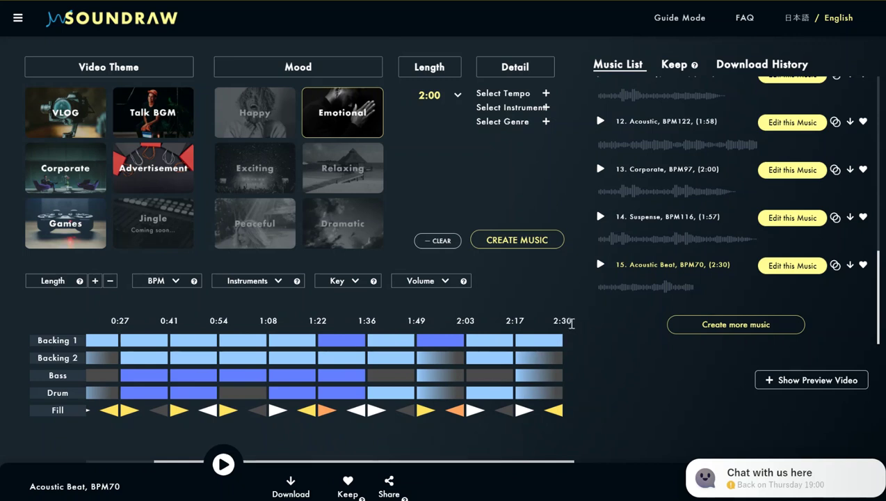
pyautogui.click(94, 281)
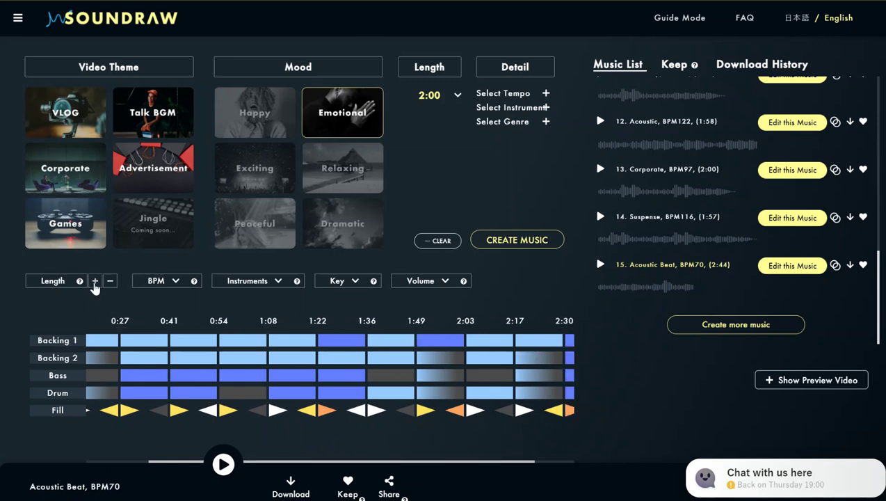
pyautogui.moveTo(434, 466); pyautogui.dragTo(511, 470)
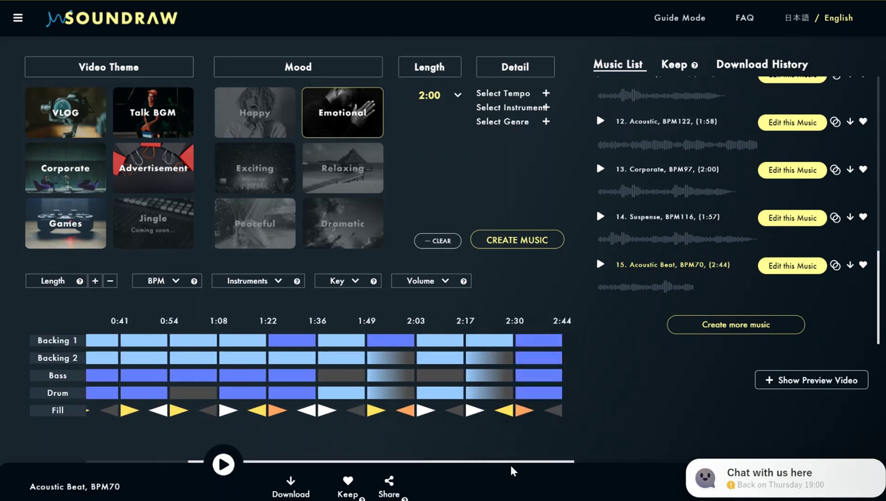
# - Review the Acoustic Beat track's BPM, instrument, key and volume options without changing any of them
pyautogui.click(177, 282)
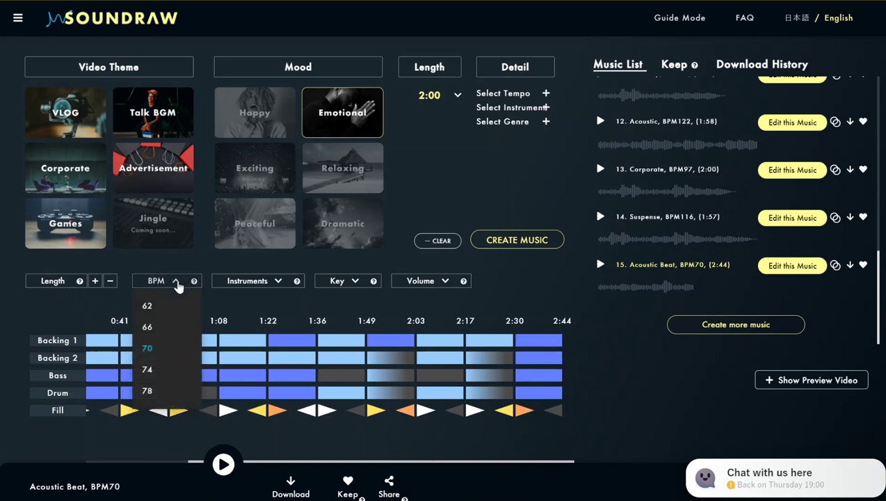
pyautogui.click(178, 285)
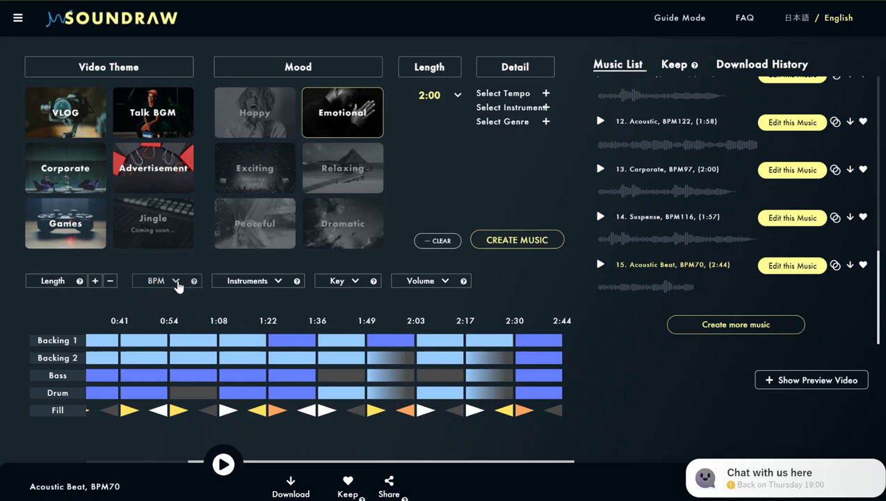
pyautogui.click(178, 285)
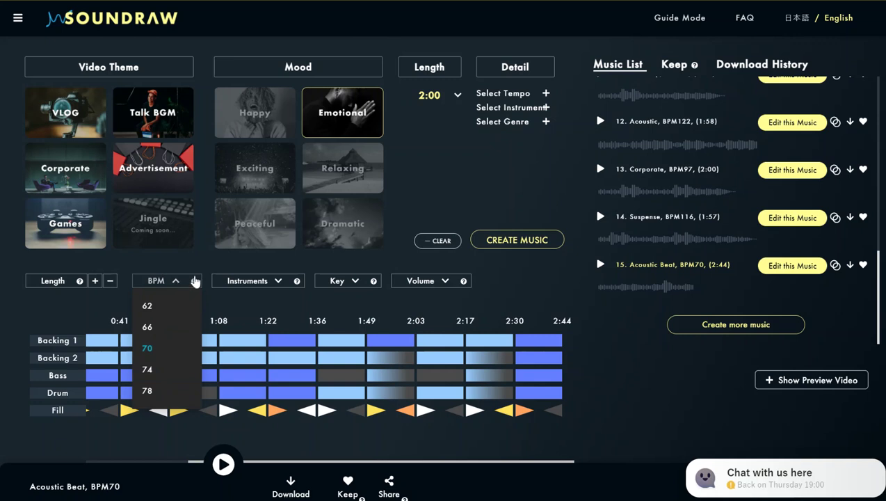
pyautogui.click(276, 285)
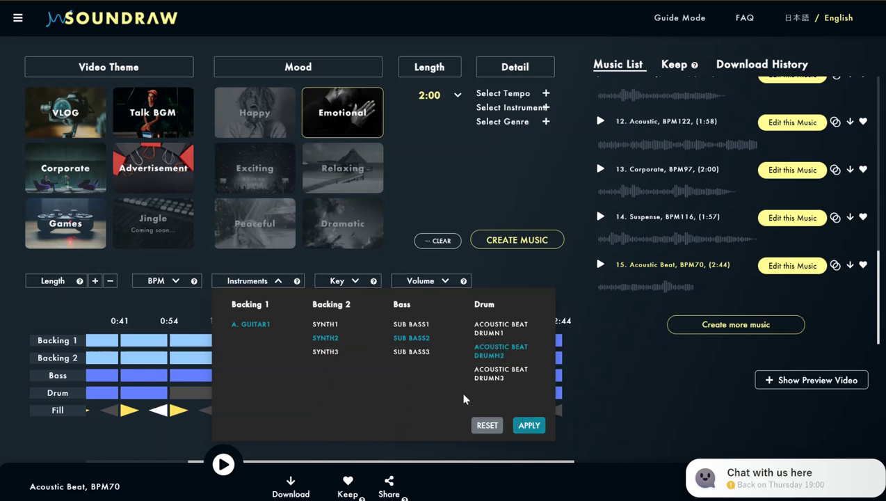
pyautogui.click(279, 285)
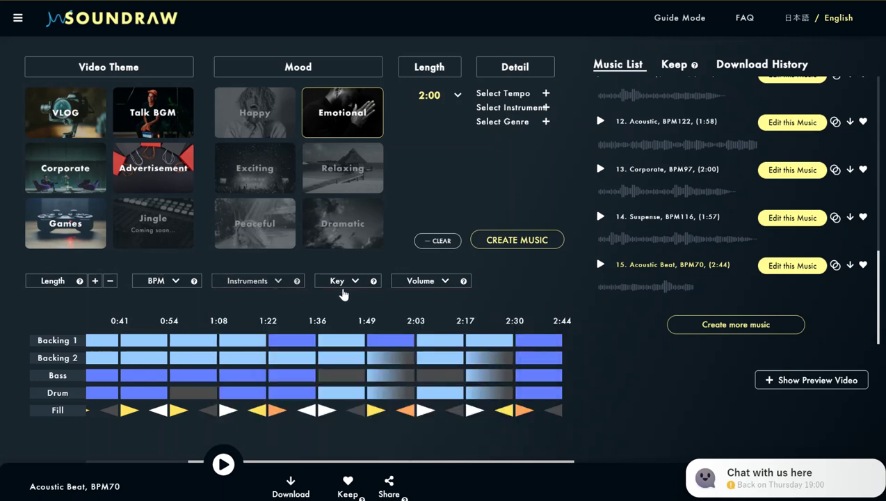
pyautogui.click(353, 285)
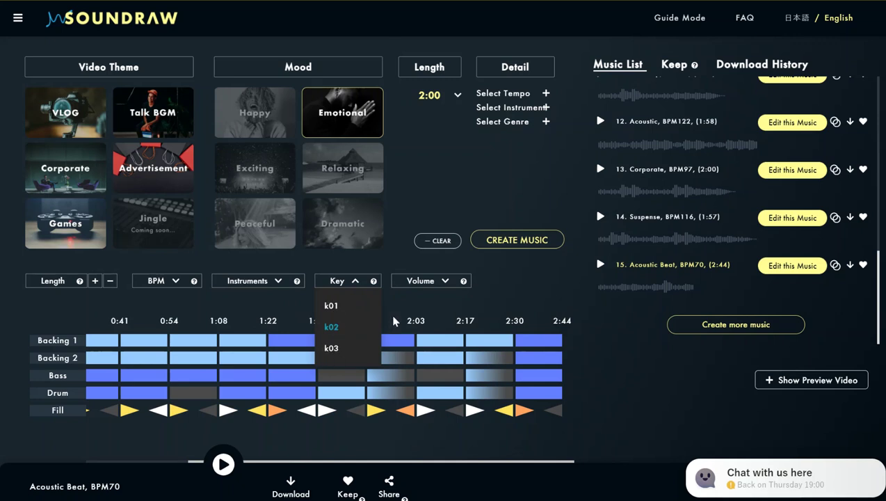
pyautogui.click(443, 281)
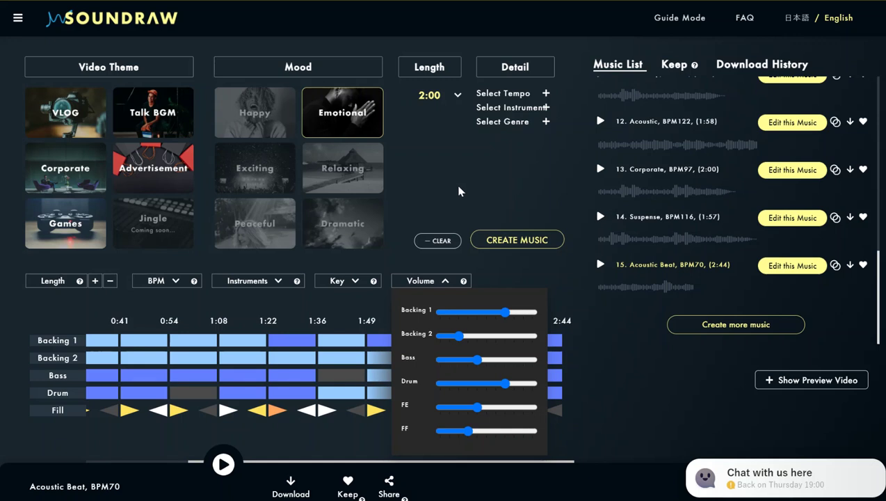
pyautogui.click(448, 269)
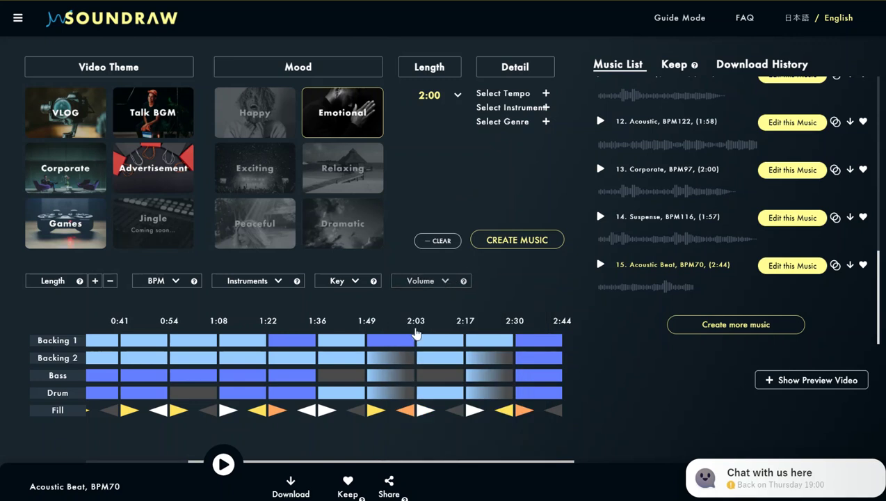
# - Download the edited Acoustic Beat track, save it to the kept tracks, and dismiss the share-link message
pyautogui.click(291, 487)
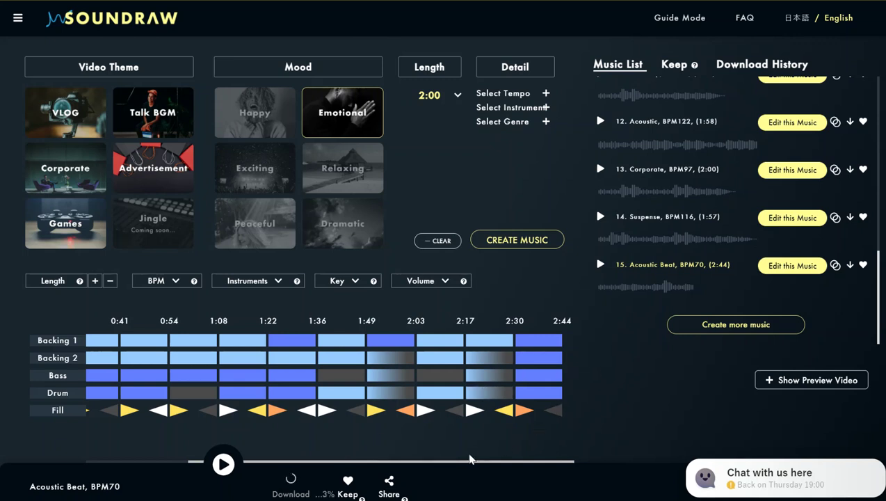
pyautogui.moveTo(327, 487)
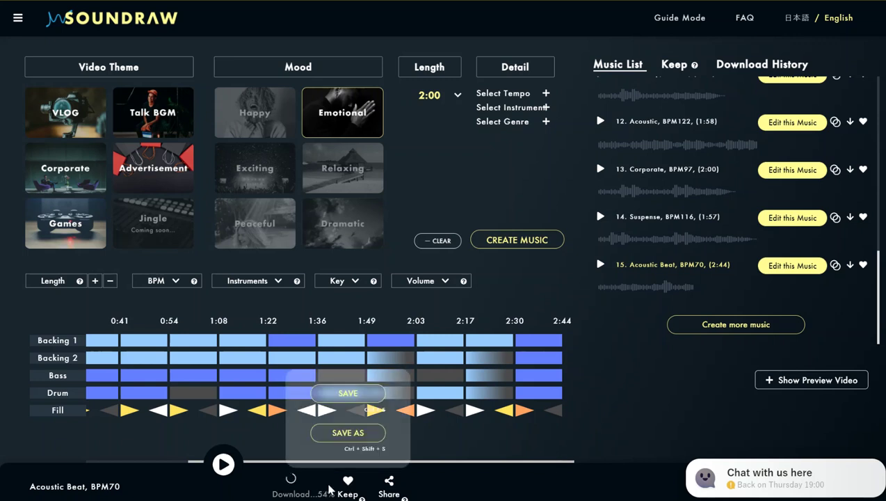
pyautogui.click(345, 396)
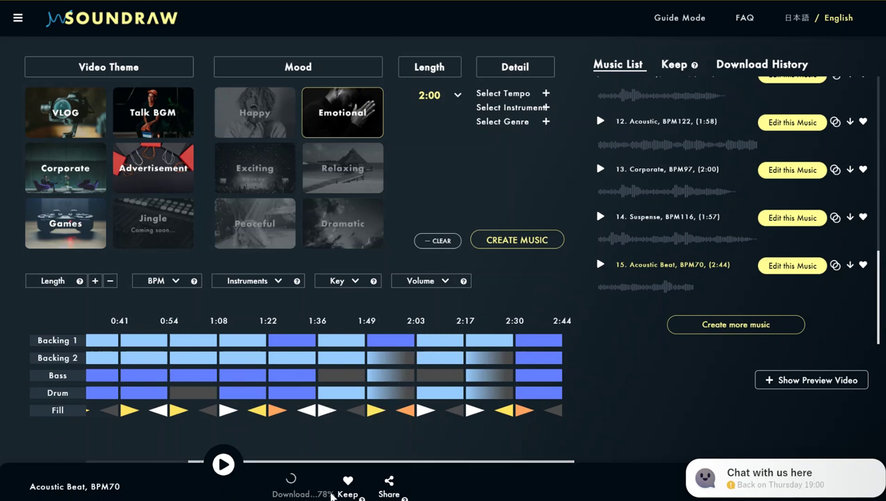
pyautogui.moveTo(346, 485)
pyautogui.click(346, 397)
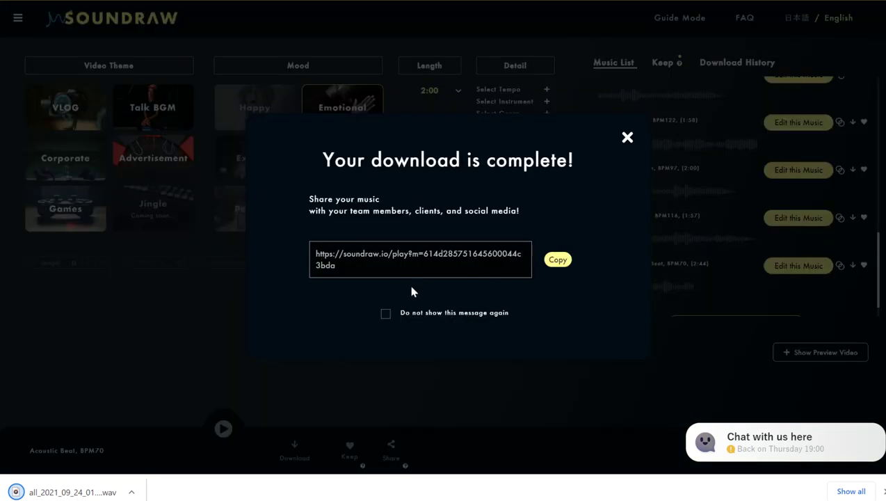
pyautogui.click(626, 140)
# - Open the list of kept tracks and briefly play the edited Acoustic Beat track
pyautogui.click(665, 63)
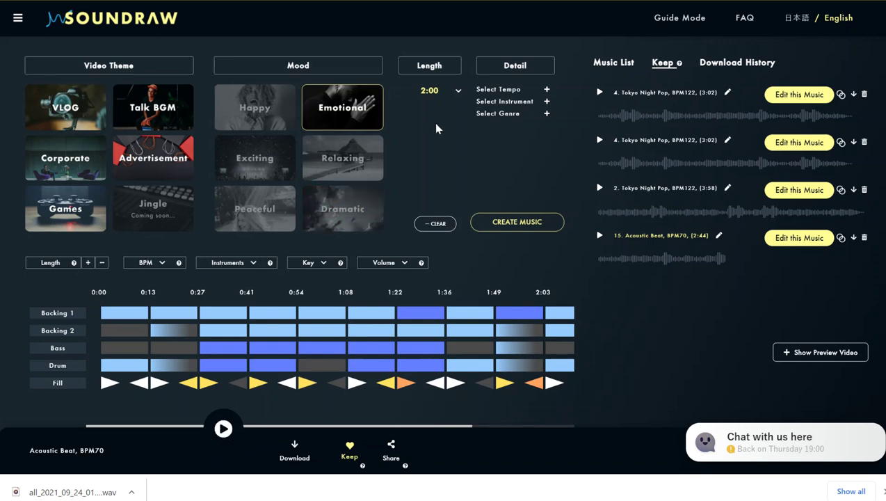
pyautogui.click(223, 429)
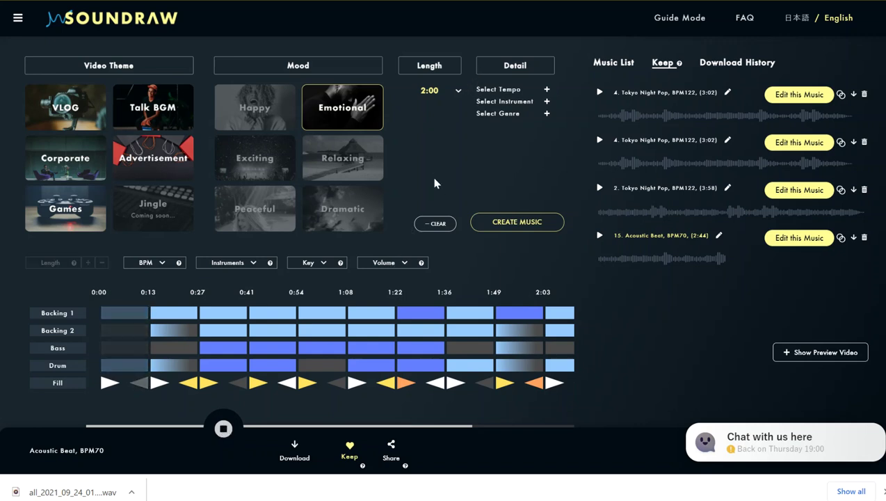
pyautogui.press('space')
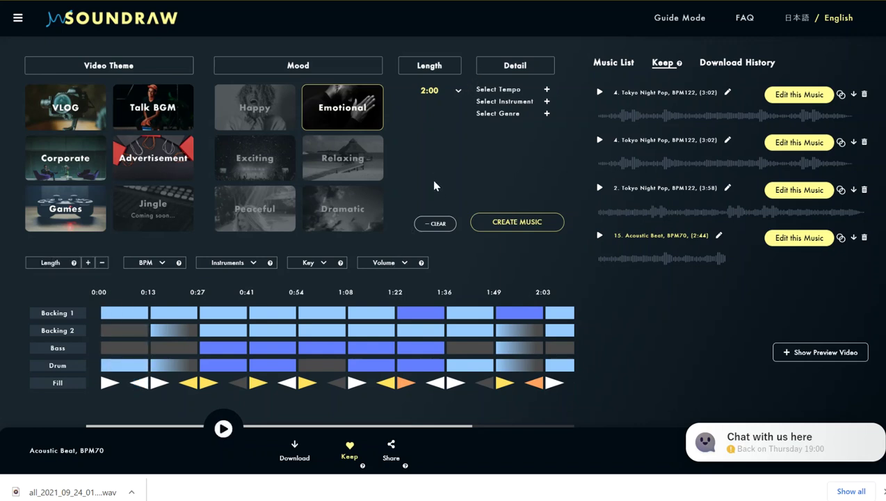